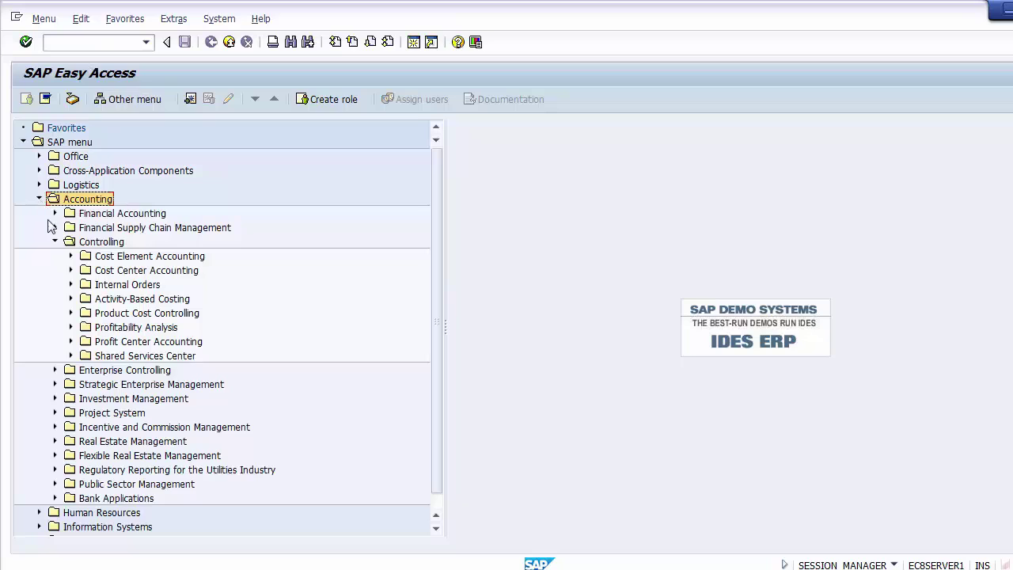
Expand the Internal Orders folder under Controlling and check the menu path for creating an internal order on the PowerPoint slide
left_click(71, 284)
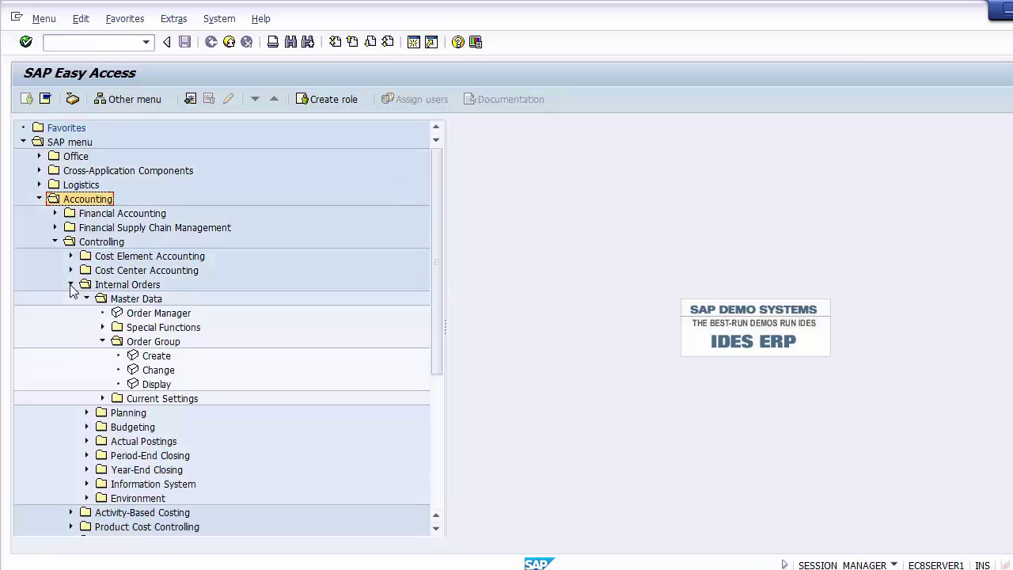
left_click(102, 341)
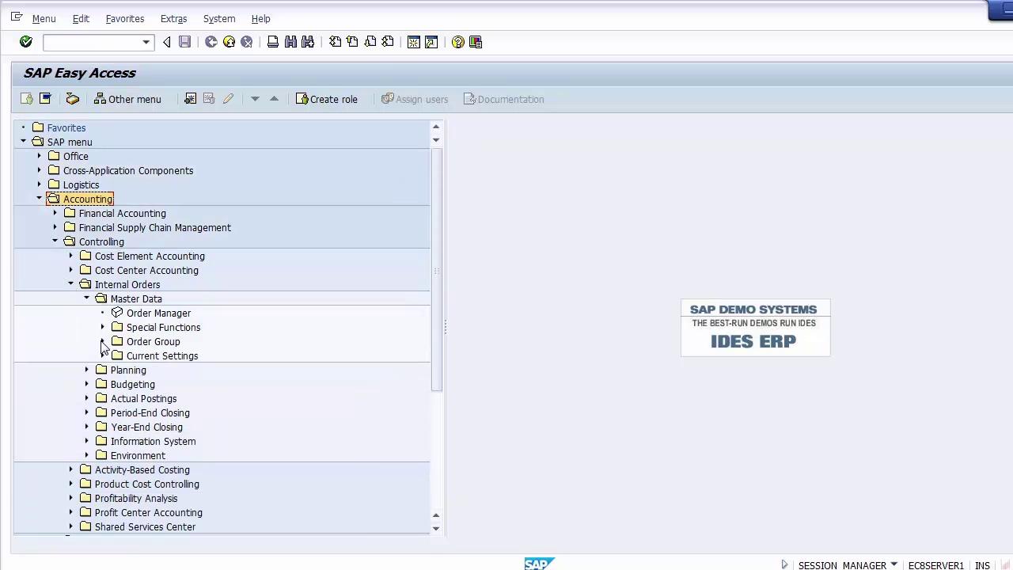
key("alt+Tab")
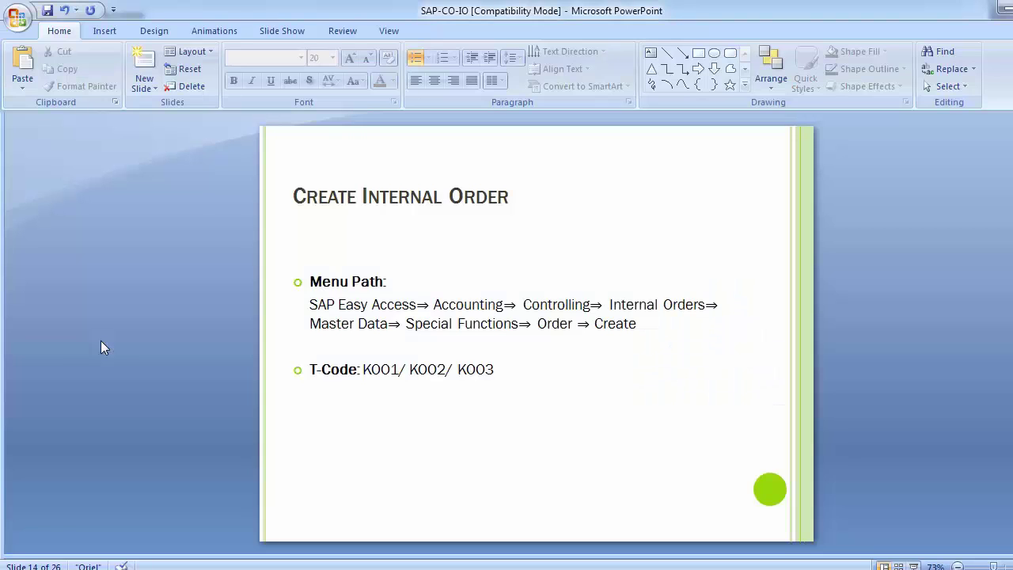
left_click(353, 325)
left_click(438, 326)
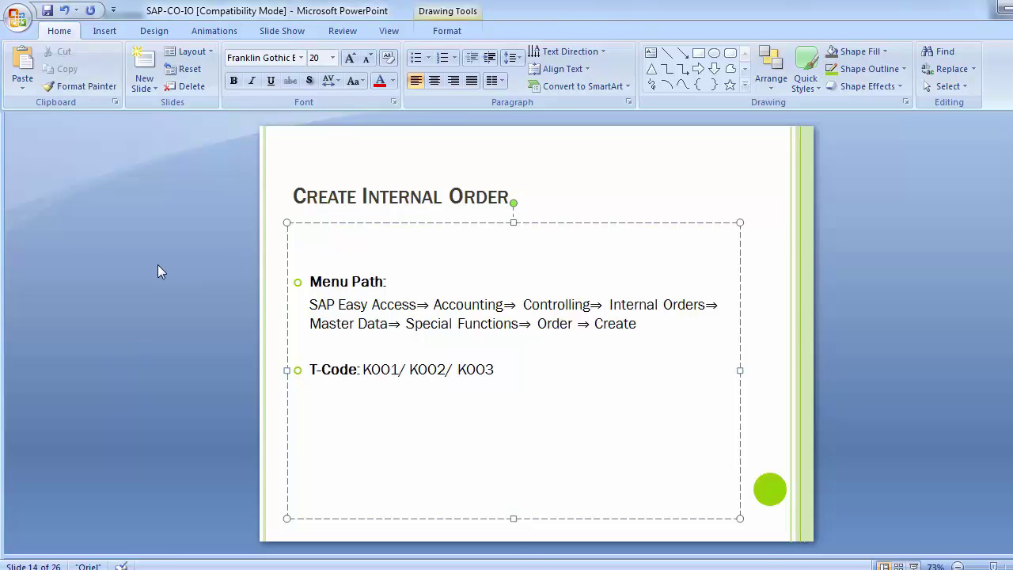
key("alt+Tab")
Back in SAP Easy Access, open the Create transaction for orders in the Special Functions folder of the Internal Orders master data
left_click(138, 331)
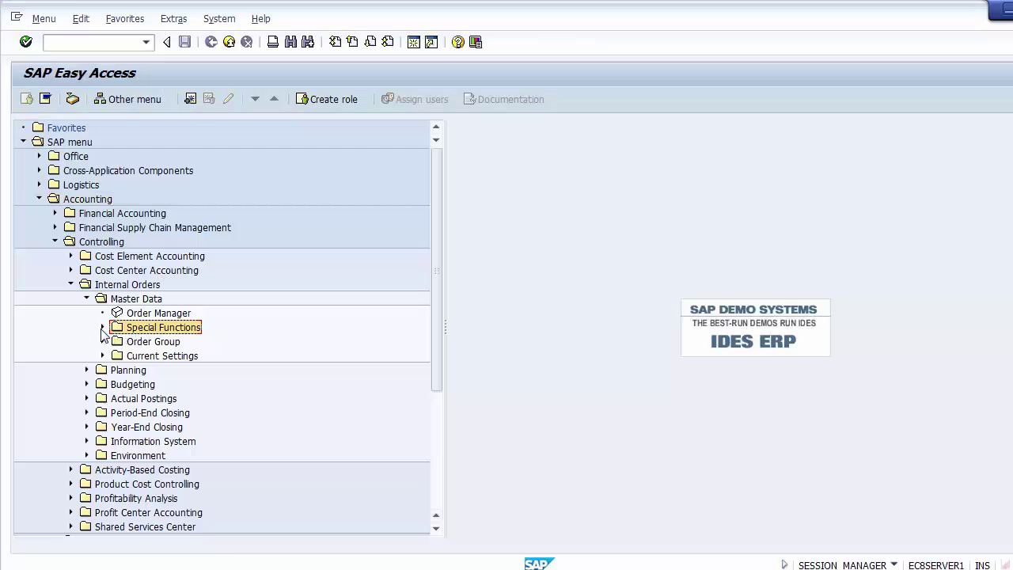
left_click(102, 328)
left_click(143, 343)
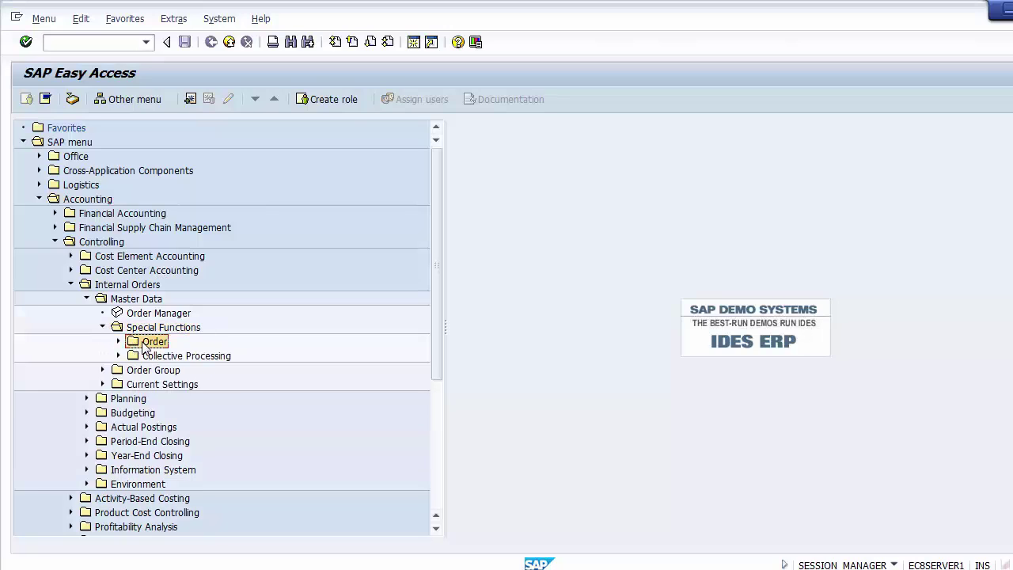
left_click(118, 341)
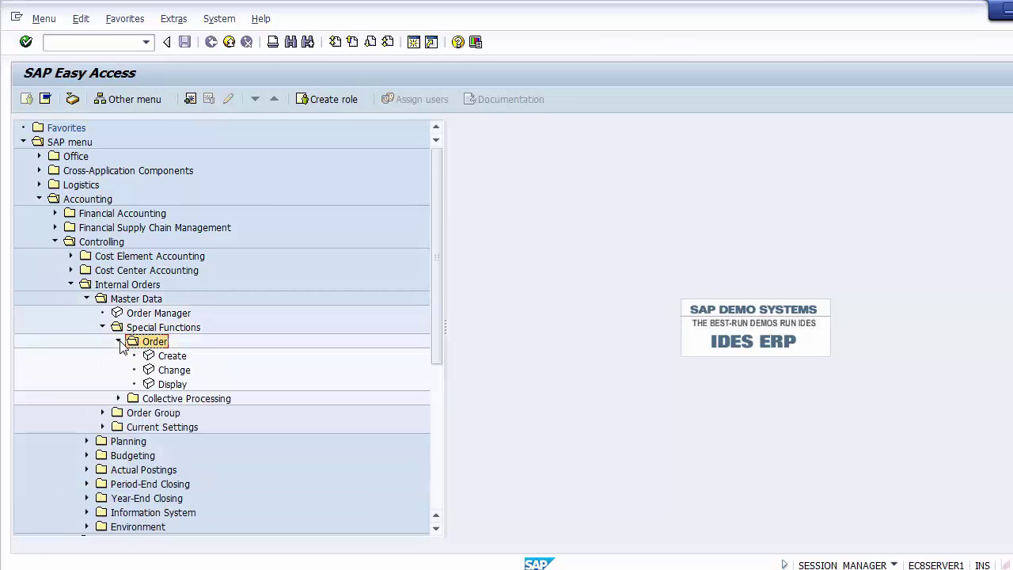
left_click(171, 358)
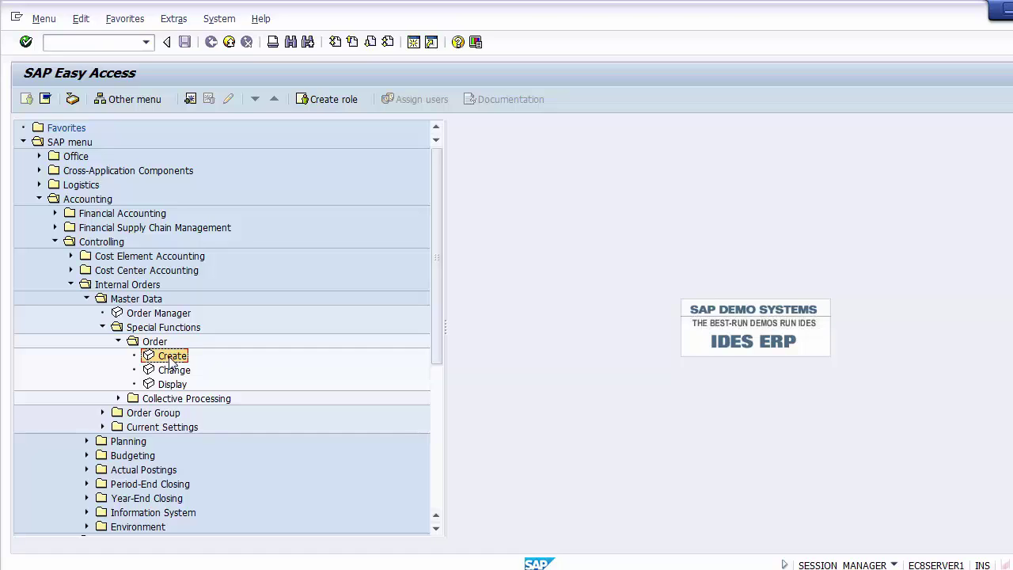
double_click(171, 358)
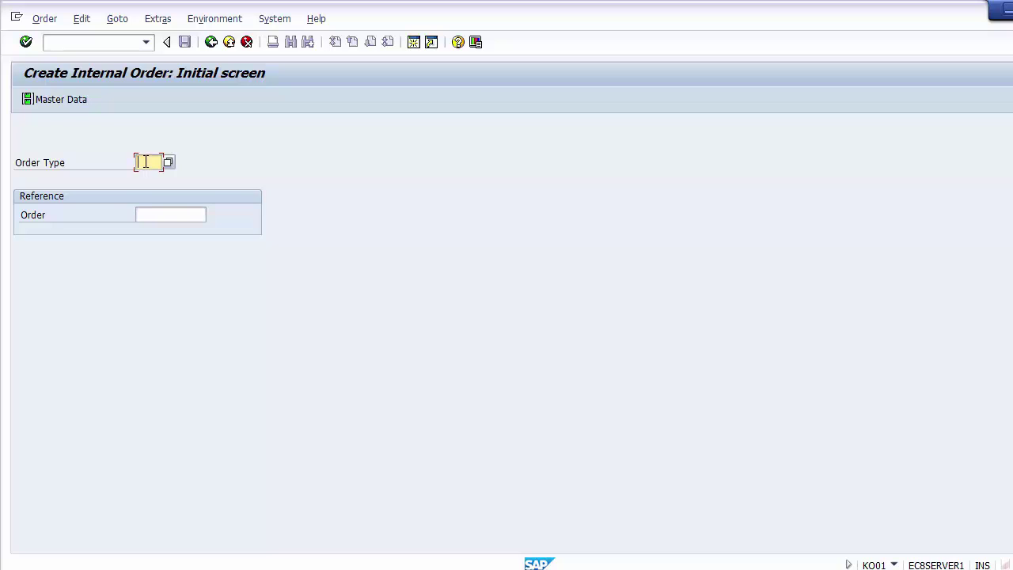
Choose order type 1100, Real Internal Order Type 1200, for the new internal order and proceed to its master data
left_click(168, 161)
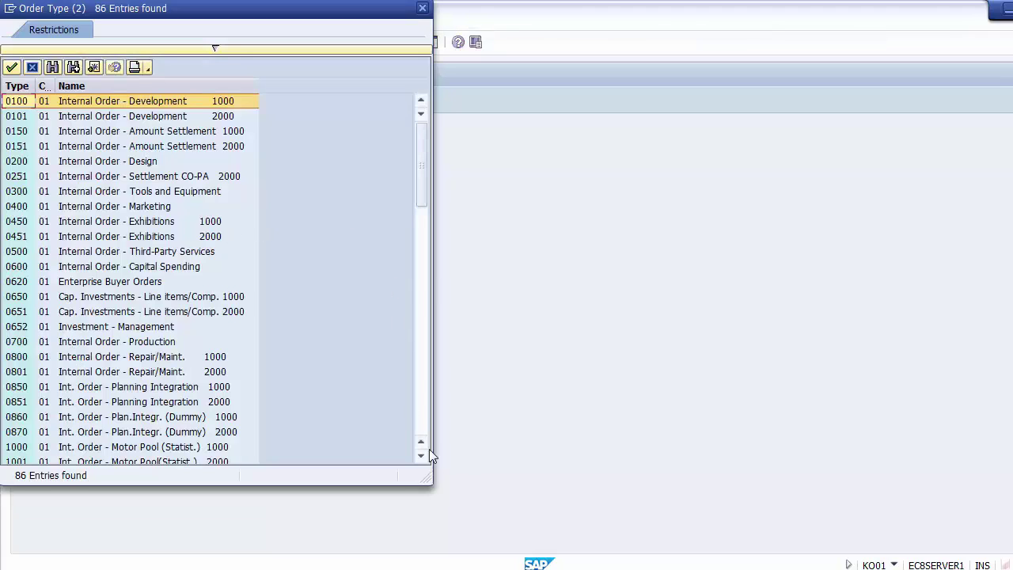
left_click(423, 413)
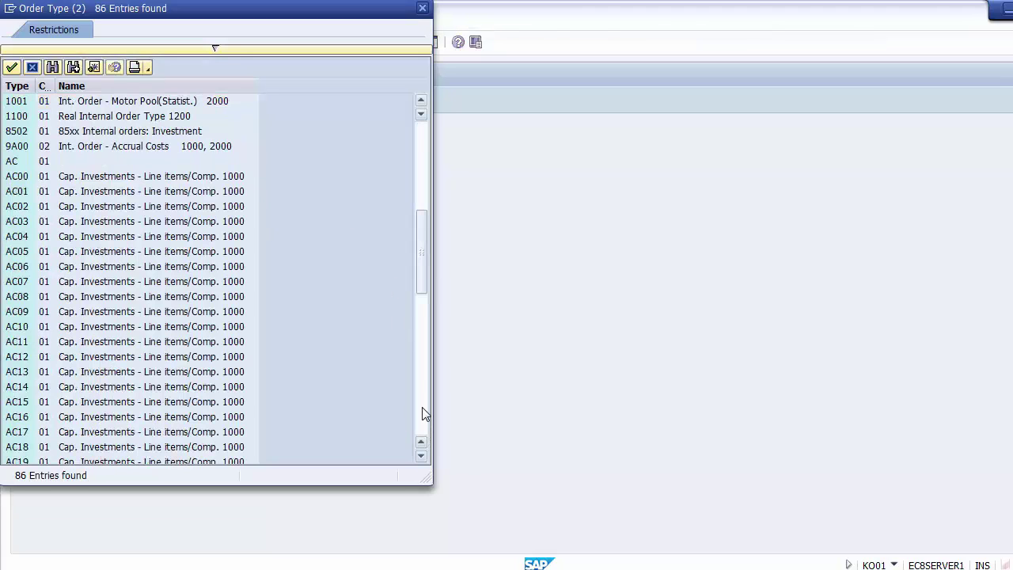
left_click(101, 120)
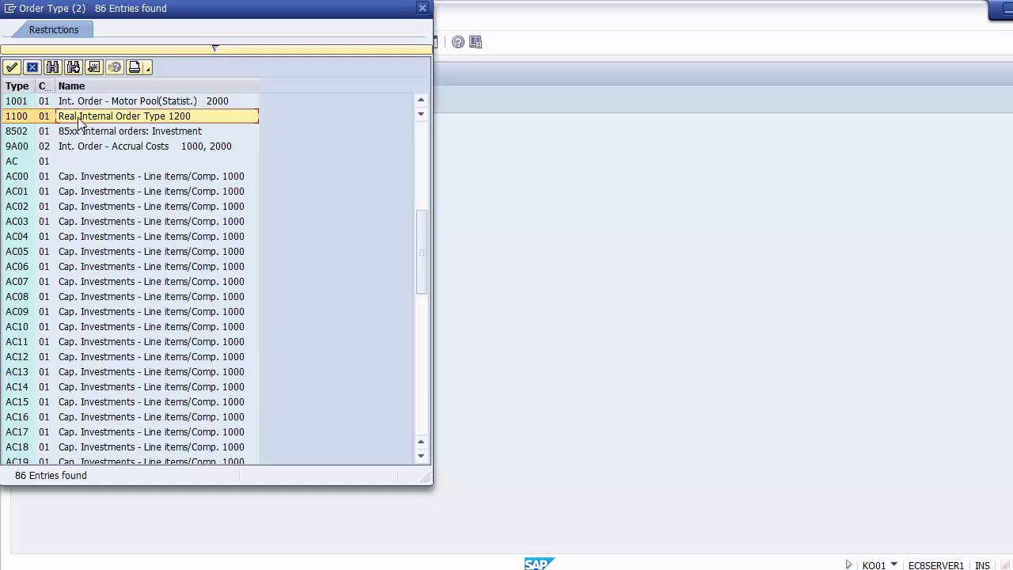
double_click(135, 118)
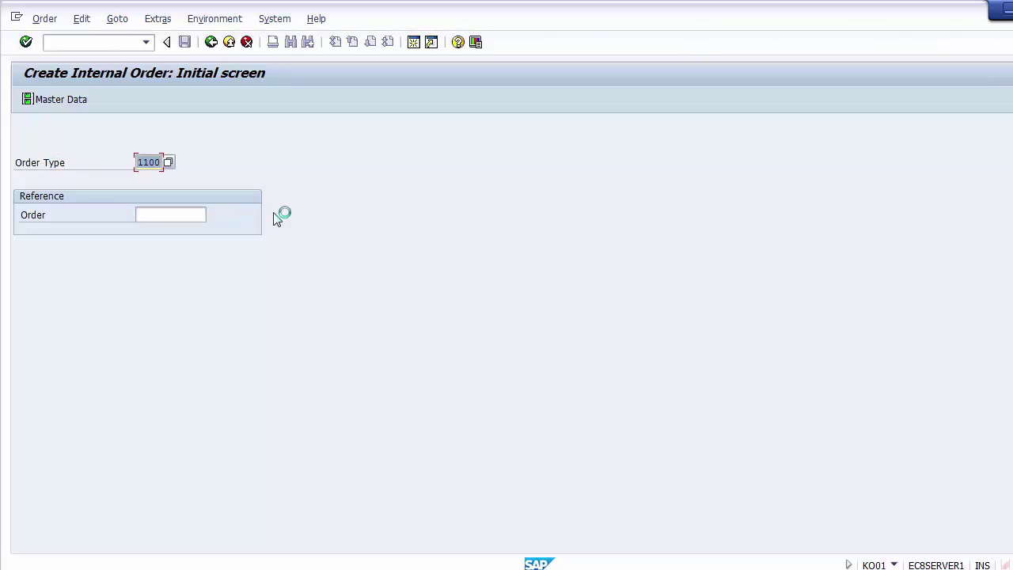
key("Return")
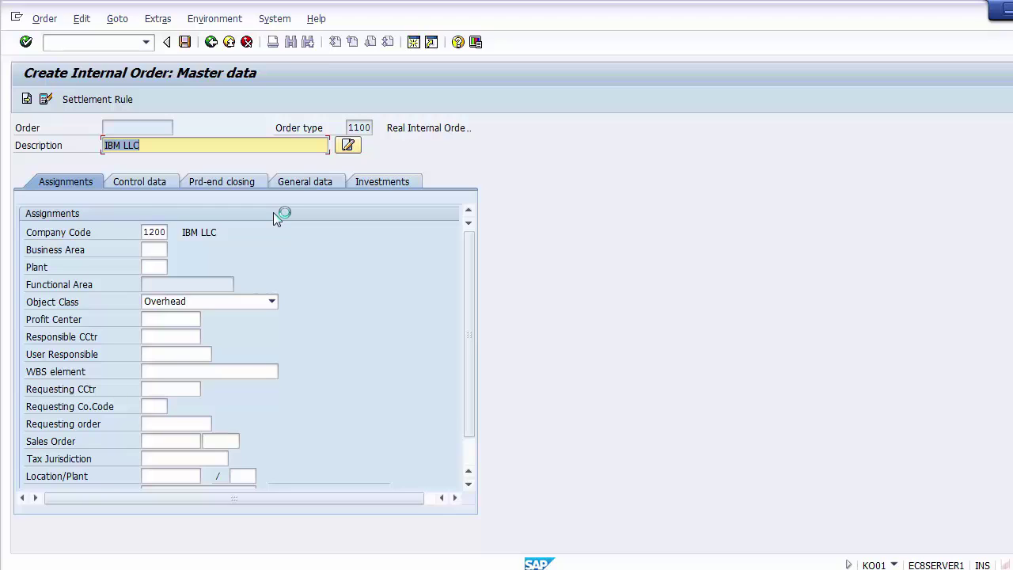
Keep Overhead as the object class and assign profit center 11000 (SOAPS) to the new internal order
left_click(100, 304)
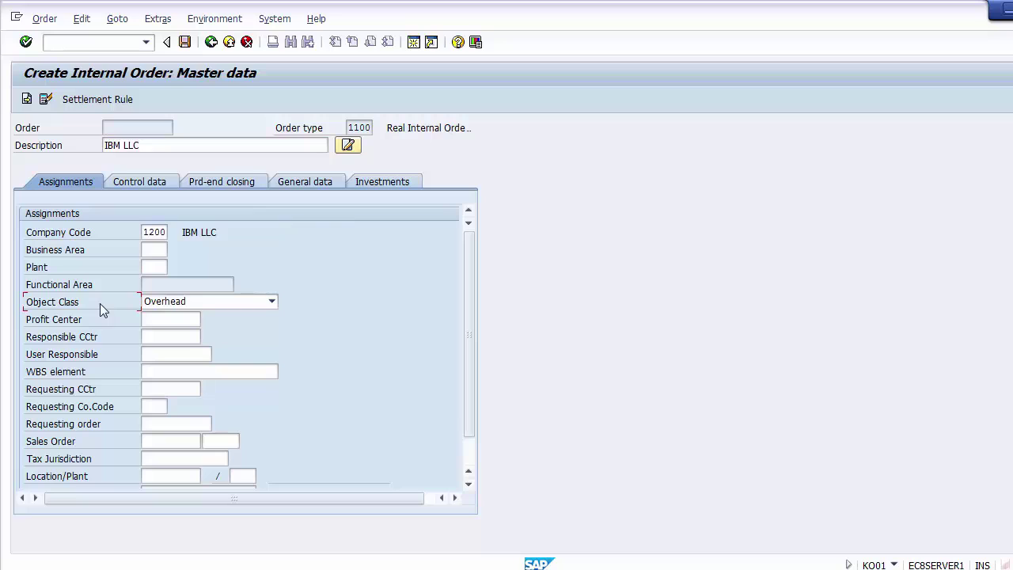
left_click(194, 304)
left_click(196, 329)
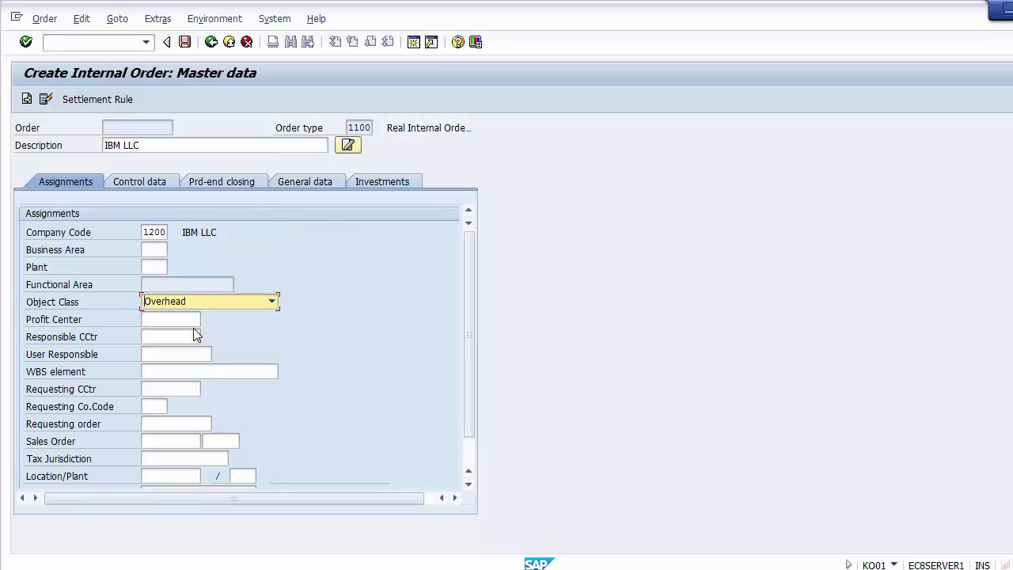
left_click(158, 232)
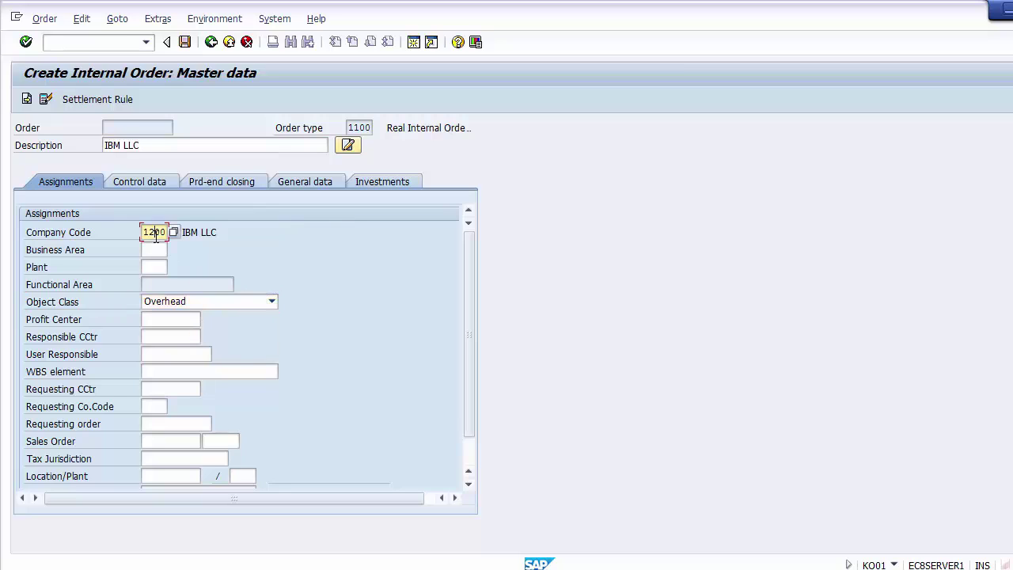
left_click(171, 320)
left_click(206, 319)
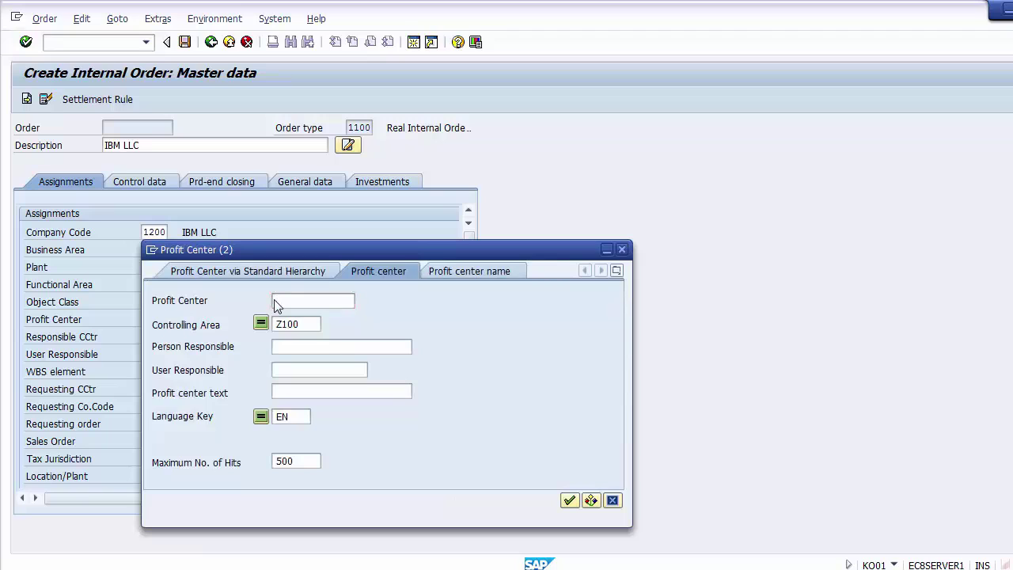
key("Return")
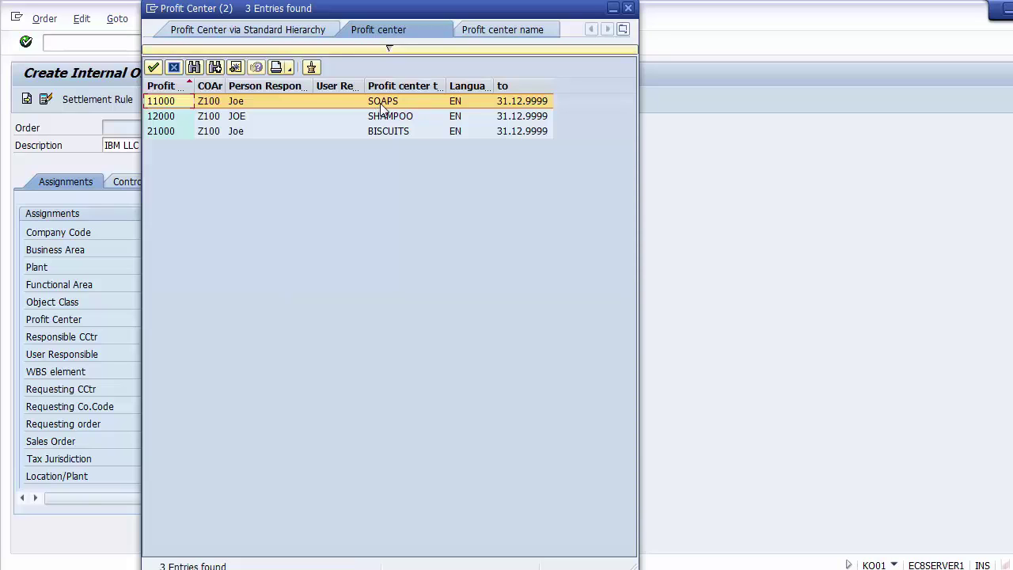
double_click(381, 101)
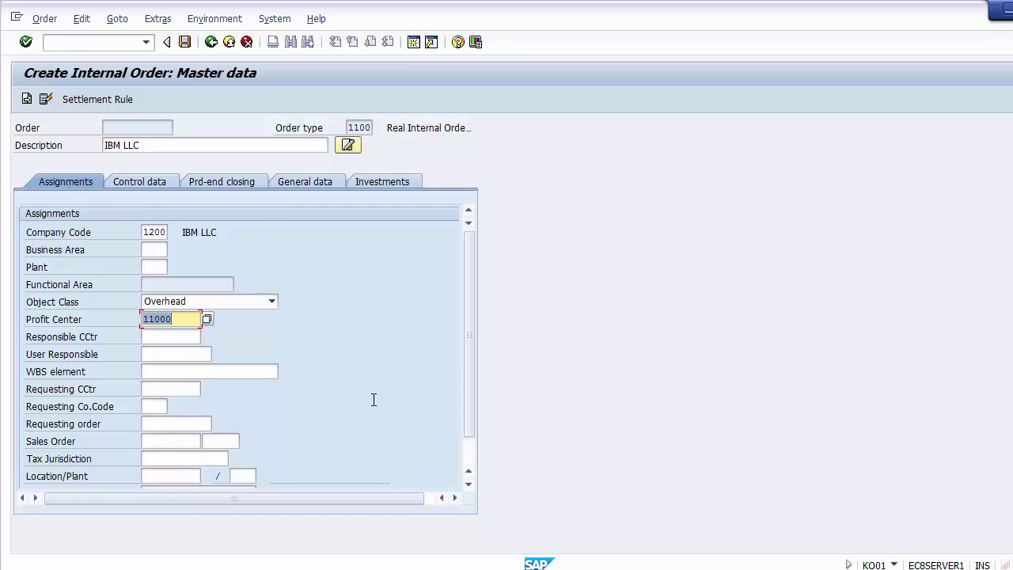
left_click(469, 461)
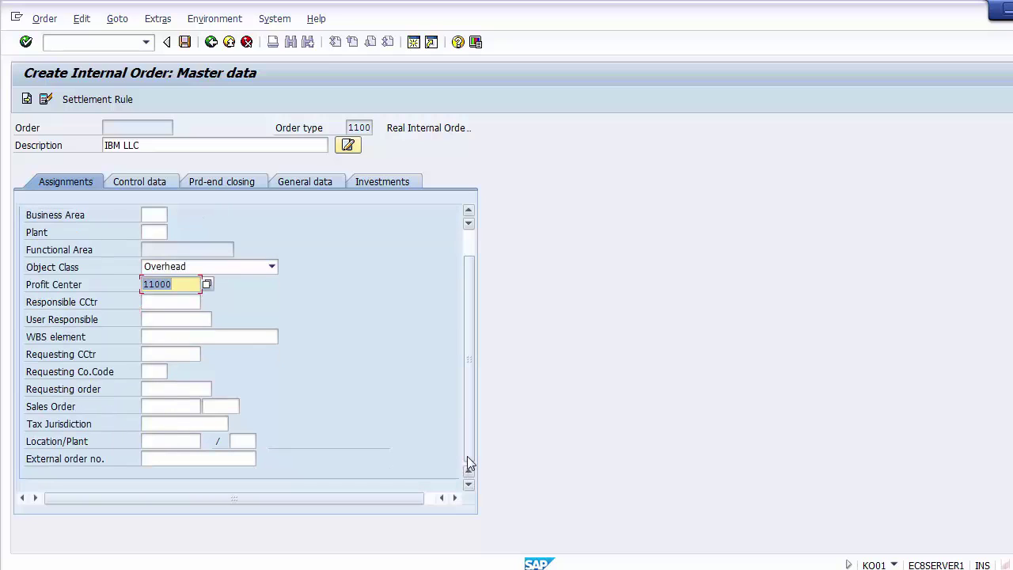
left_click_drag(468, 451, 469, 361)
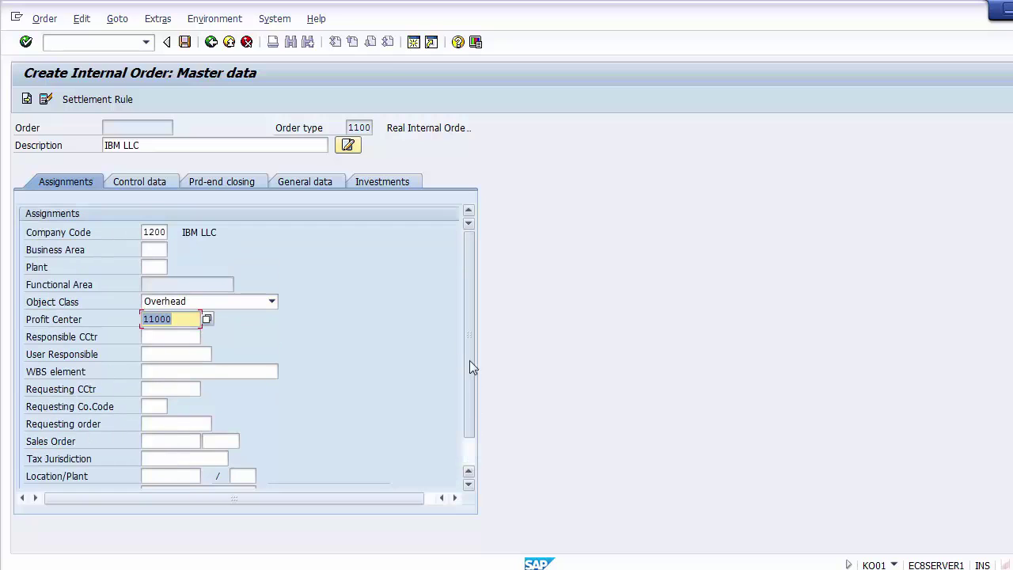
Mark the new internal order as a statistical order in its control data, keeping USD as the currency
left_click(132, 184)
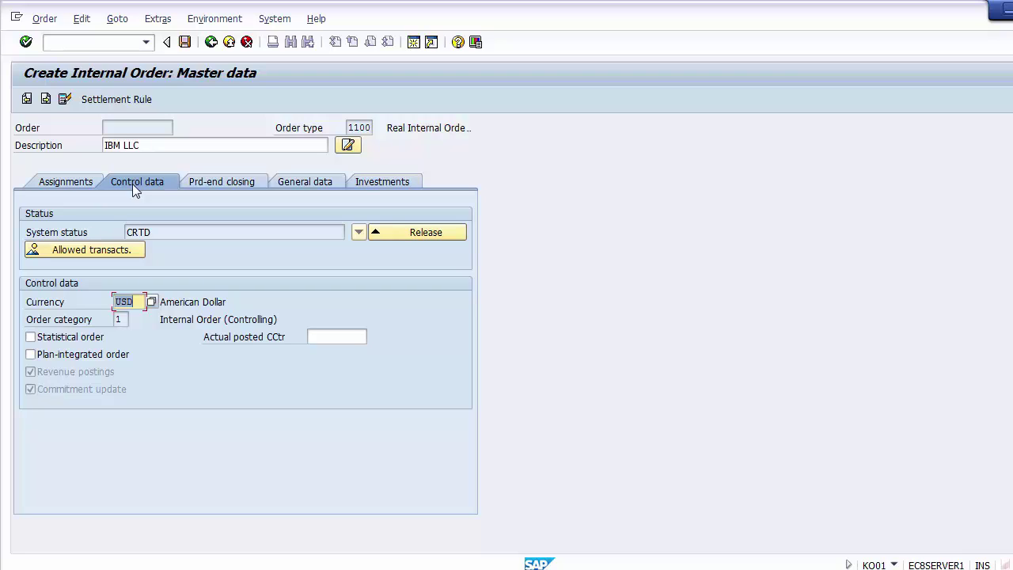
left_click(139, 302)
left_click_drag(139, 301, 112, 301)
left_click(63, 339)
left_click(62, 340)
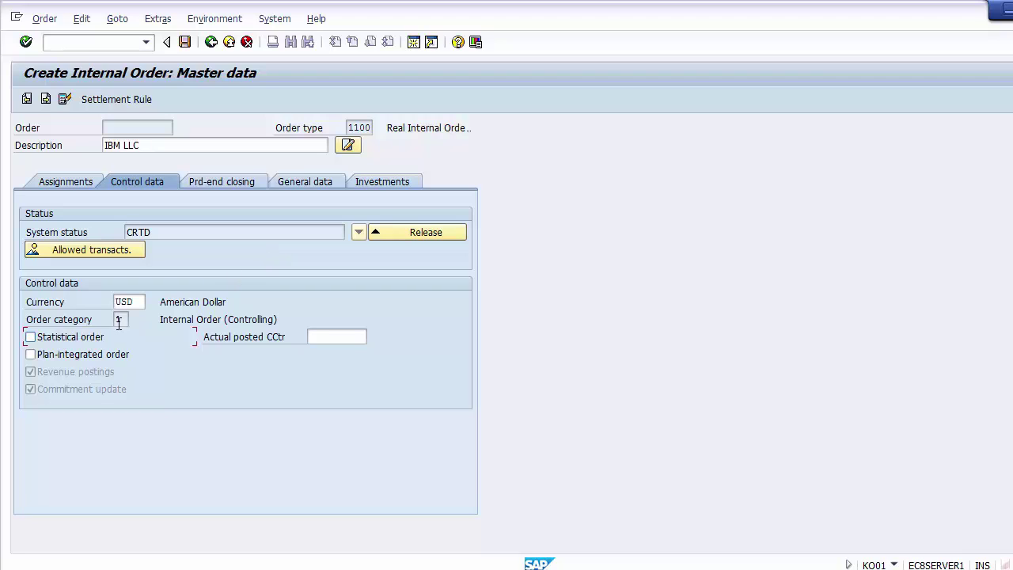
left_click(67, 342)
Review the internal order's period-end closing, general, assignment and control data, save the order and return to SAP Easy Access
left_click(223, 181)
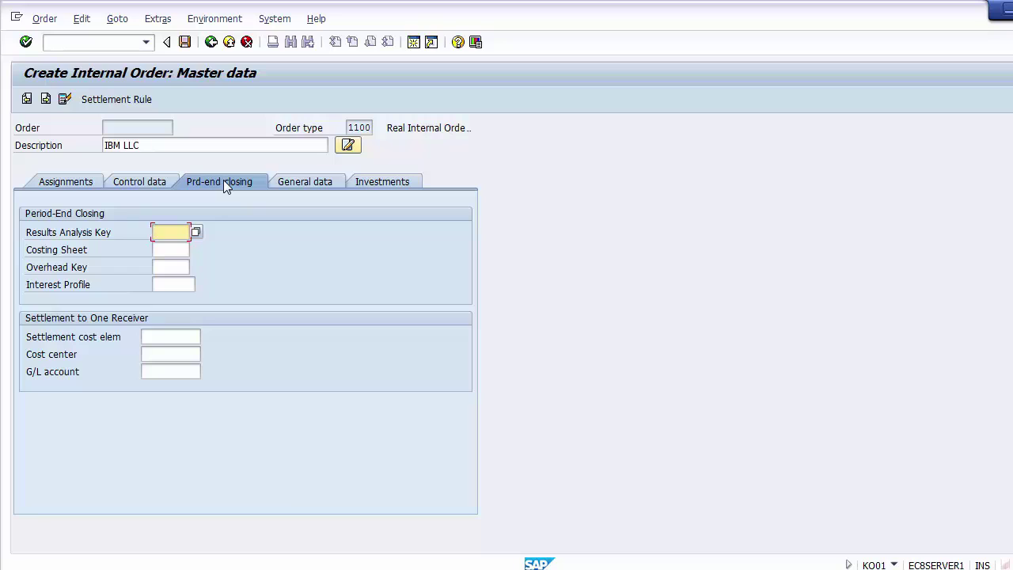
left_click(294, 180)
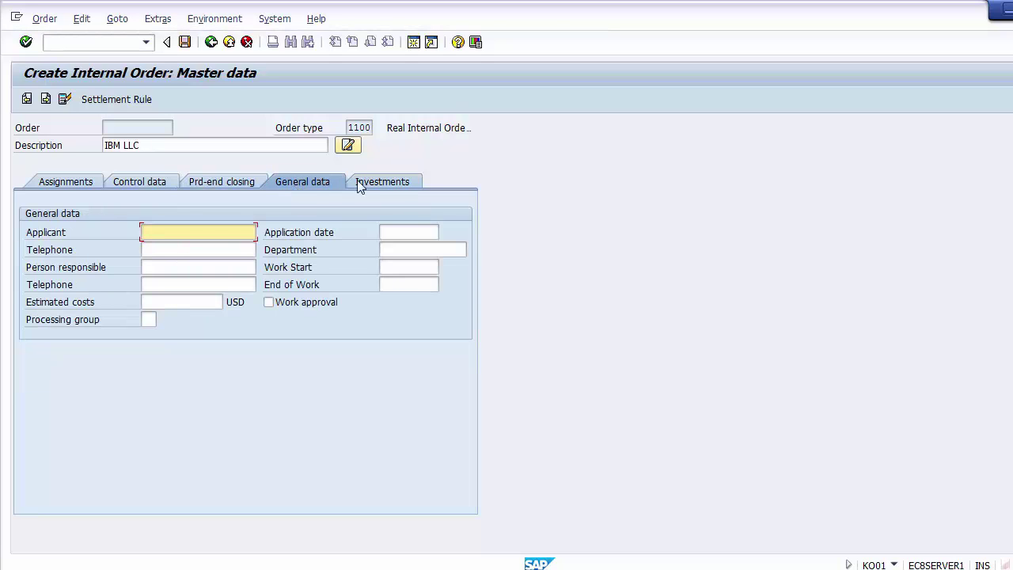
left_click(79, 182)
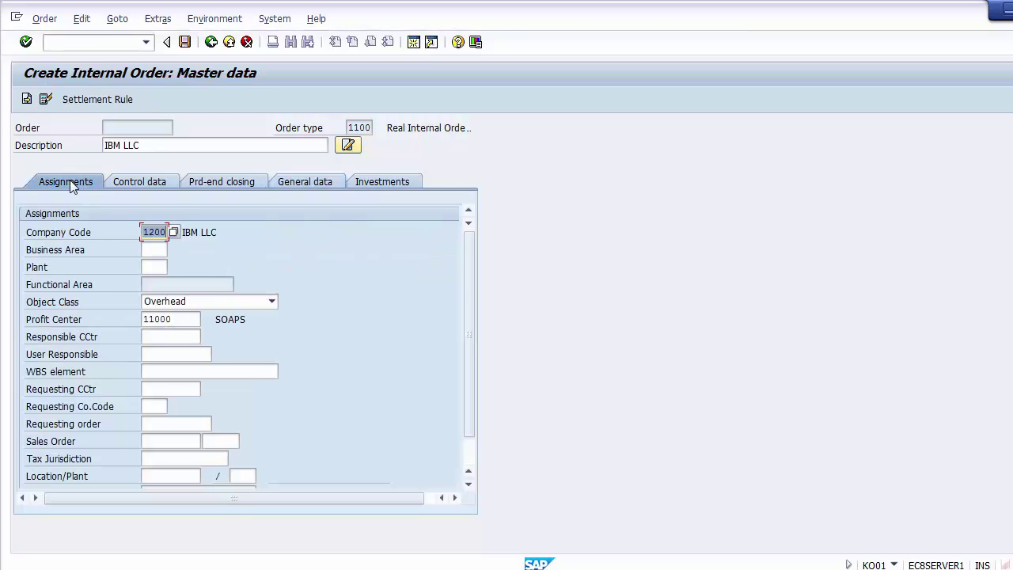
left_click(142, 182)
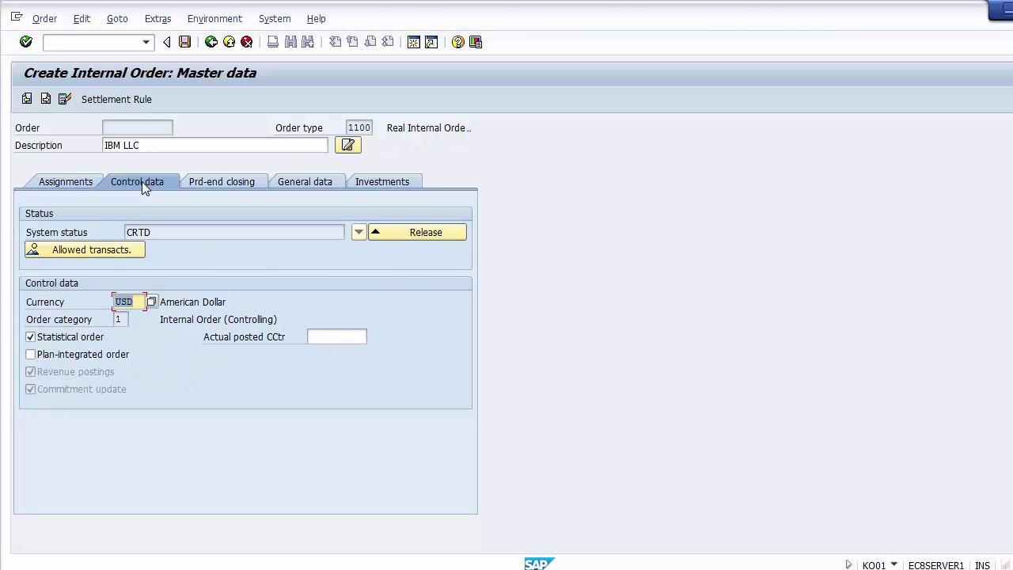
left_click(184, 43)
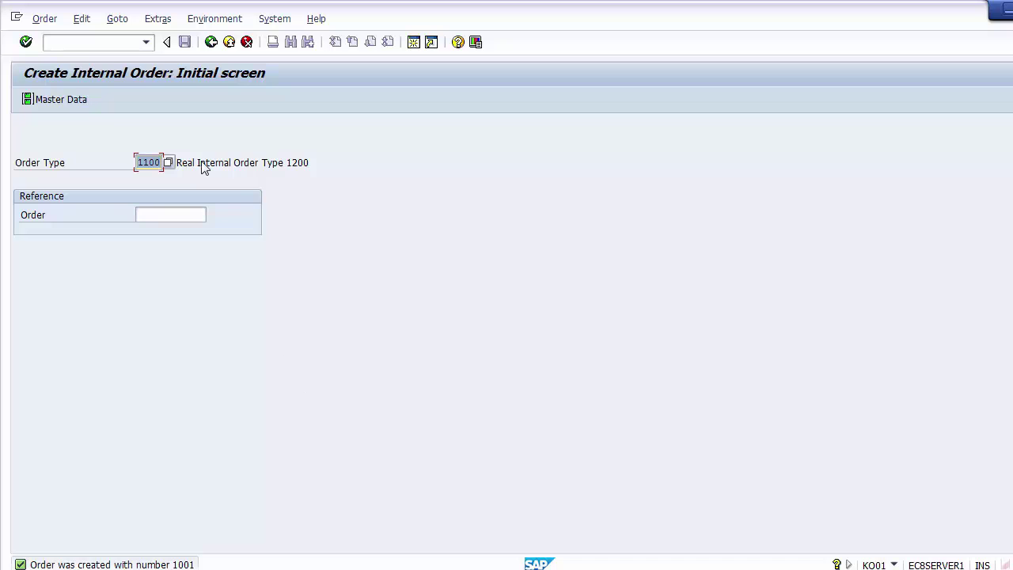
left_click(211, 43)
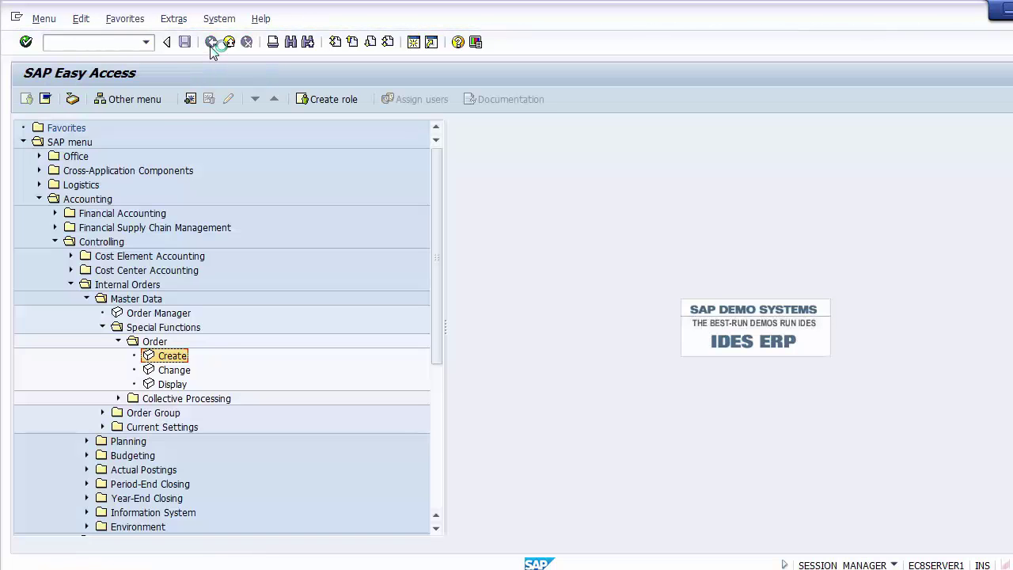
Open the master data of the newly created internal order for changing
left_click(167, 371)
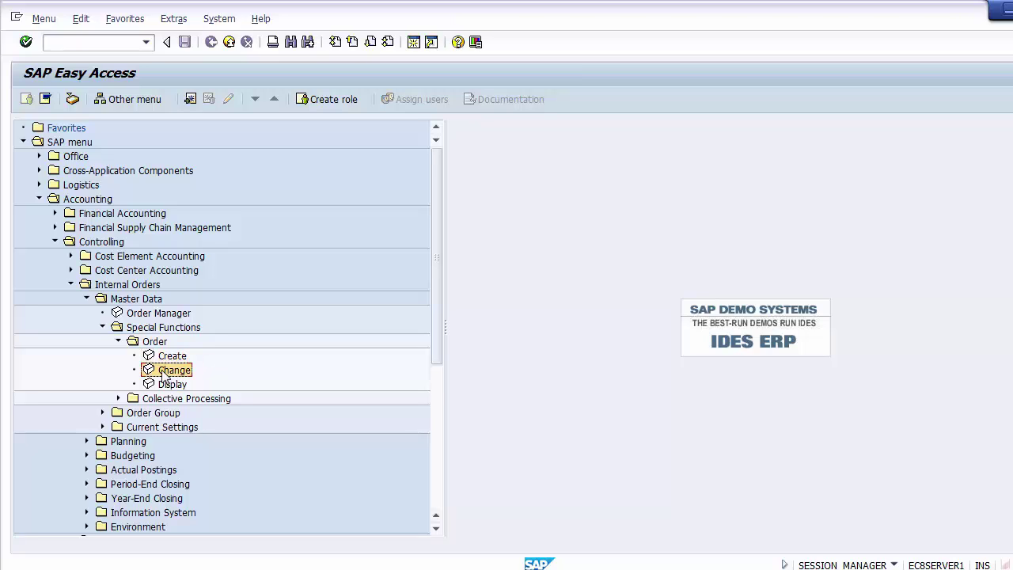
double_click(163, 371)
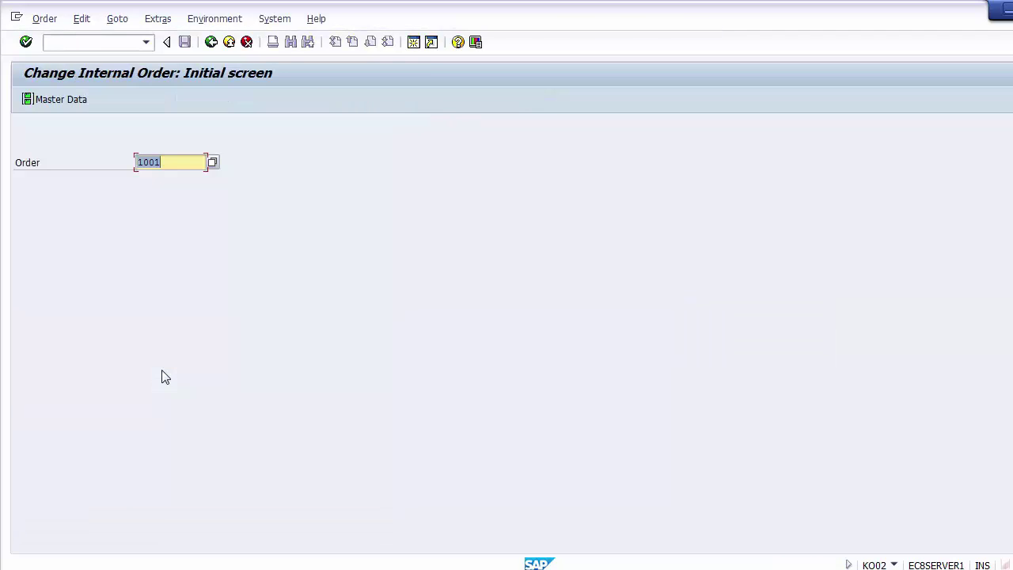
left_click(184, 163)
key("Return")
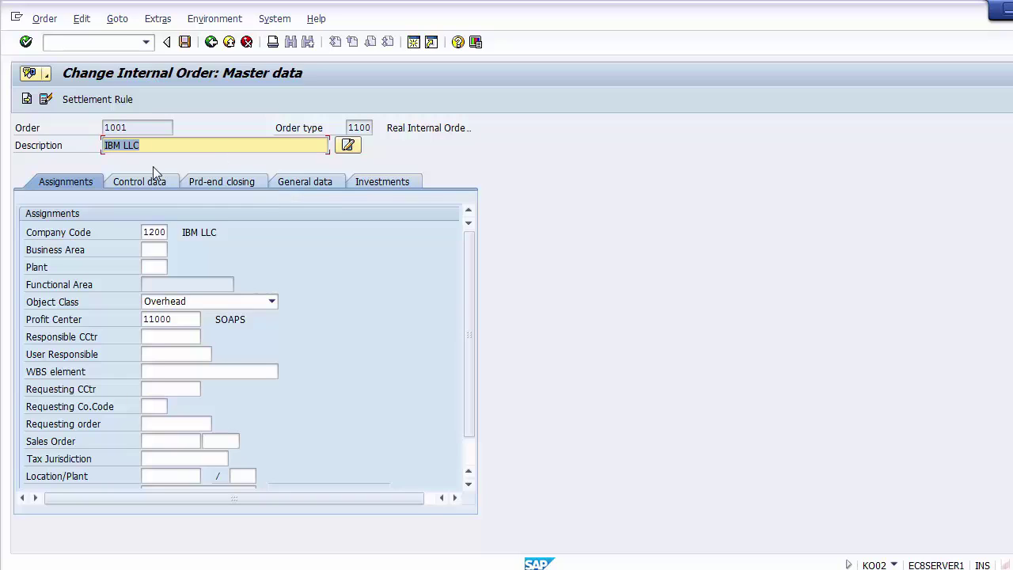
Replace the internal order's description with "Project ABC" and save the changed order
left_click(163, 147)
key("BackSpace")
key("BackSpace")
key("BackSpace")
key("BackSpace")
key("BackSpace")
key("BackSpace")
key("BackSpace")
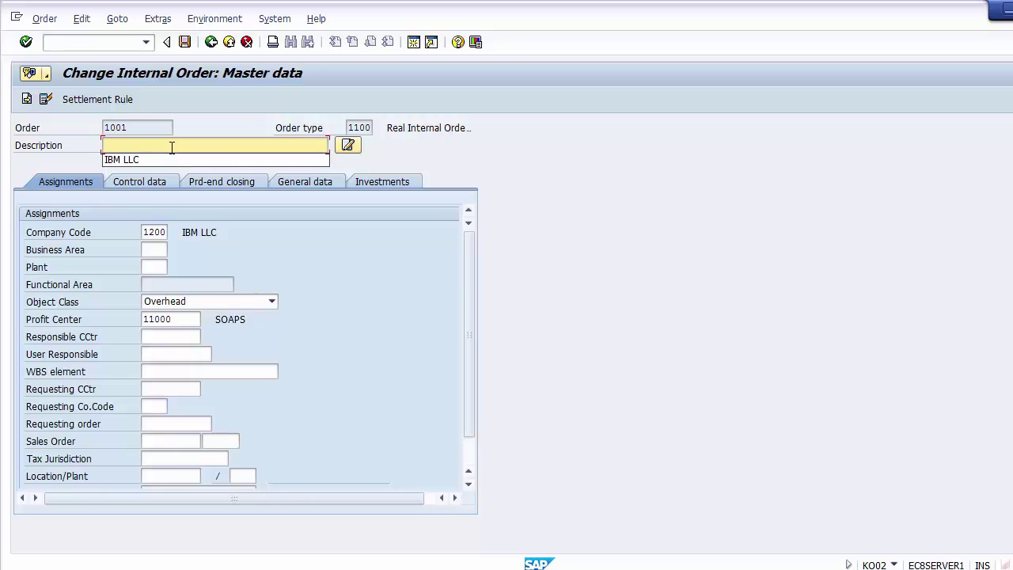
left_click(163, 144)
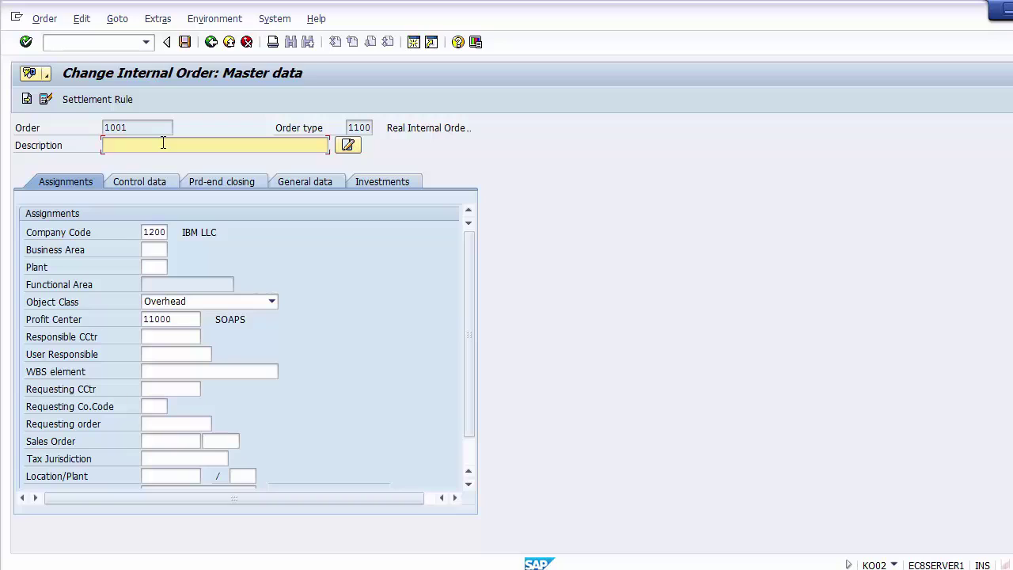
type("Pro")
type("ject")
type(" 1000")
key("BackSpace")
key("BackSpace")
key("BackSpace")
key("BackSpace")
type("ABC")
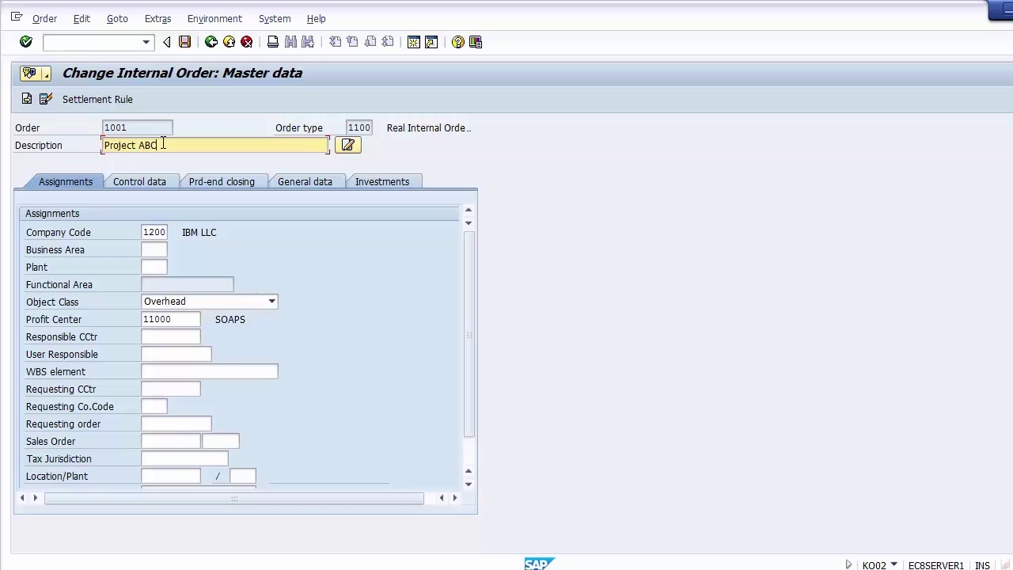
left_click(185, 43)
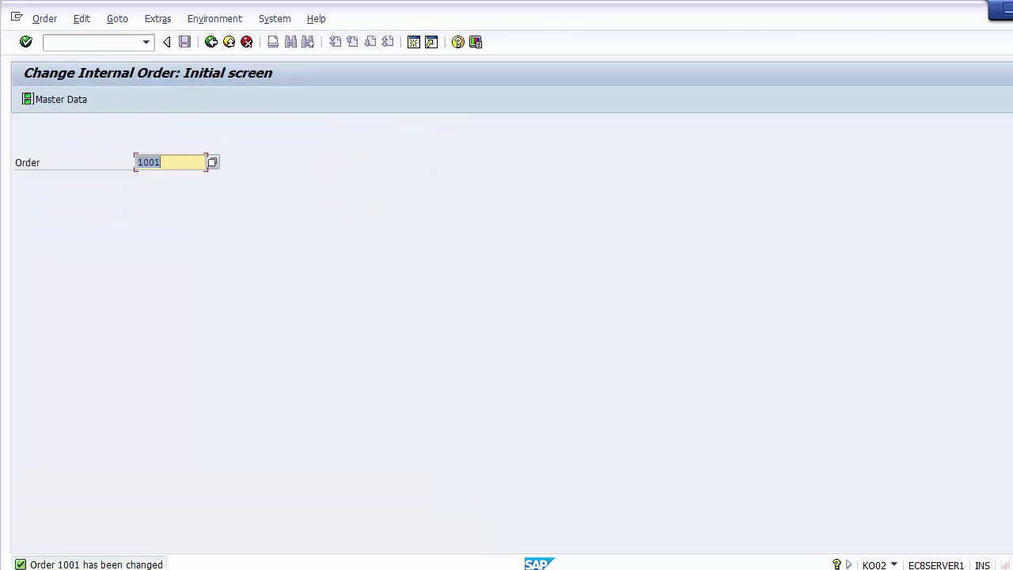
Display the changed internal order's master data from SAP Easy Access, and return to the Create Internal Order slide in PowerPoint
left_click(212, 43)
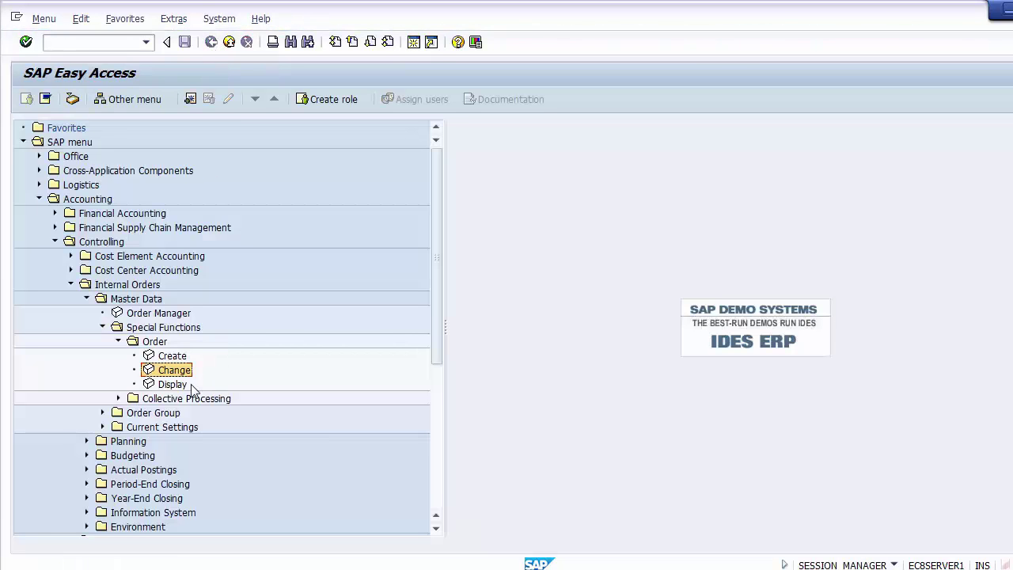
left_click(169, 387)
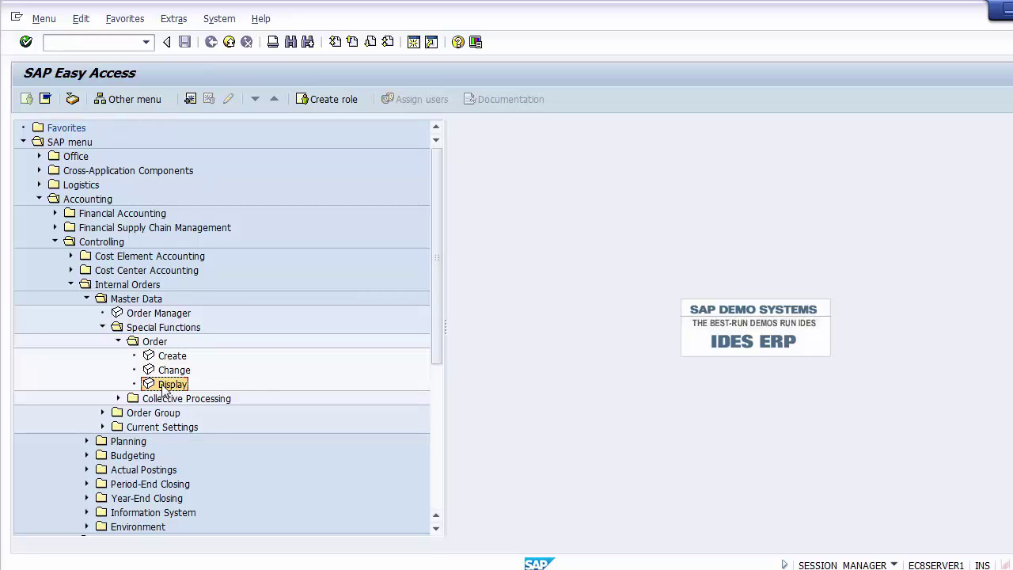
double_click(164, 387)
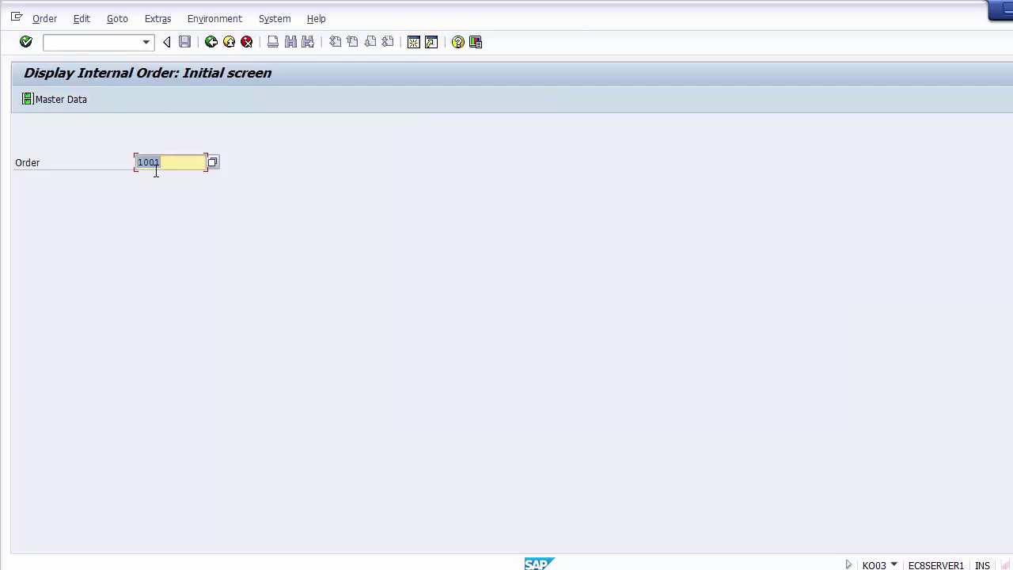
key("Return")
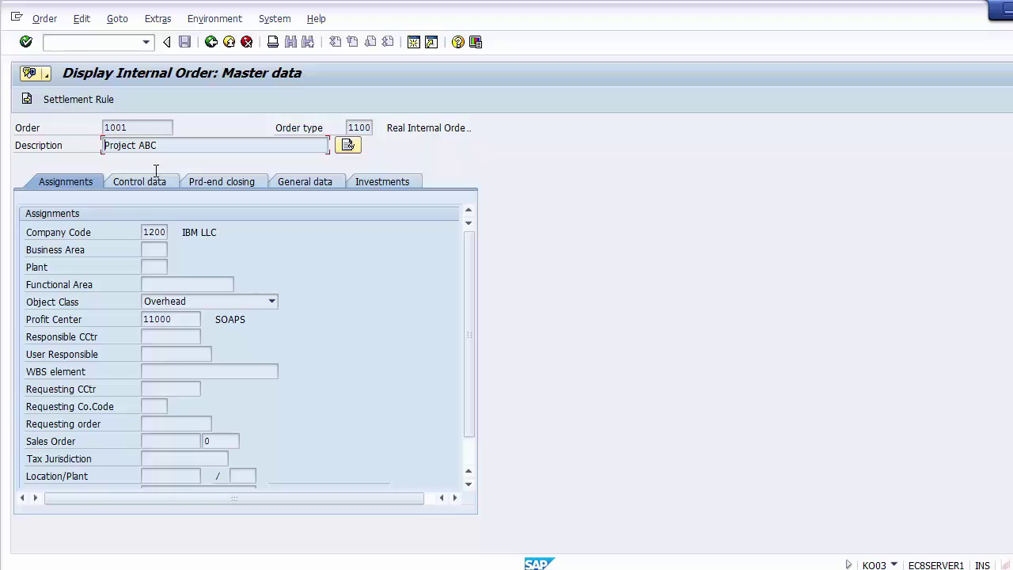
left_click(228, 43)
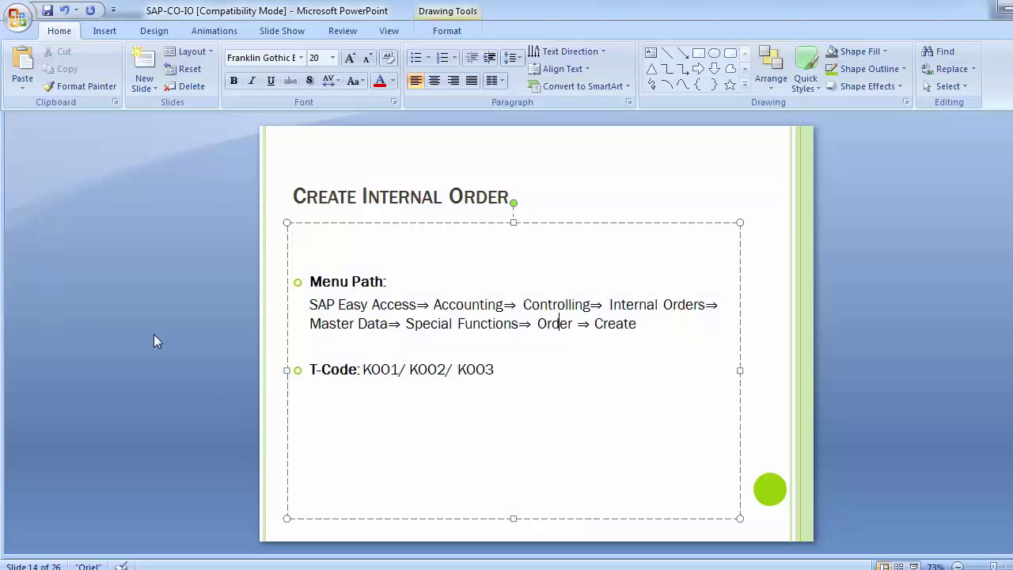
left_click(136, 333)
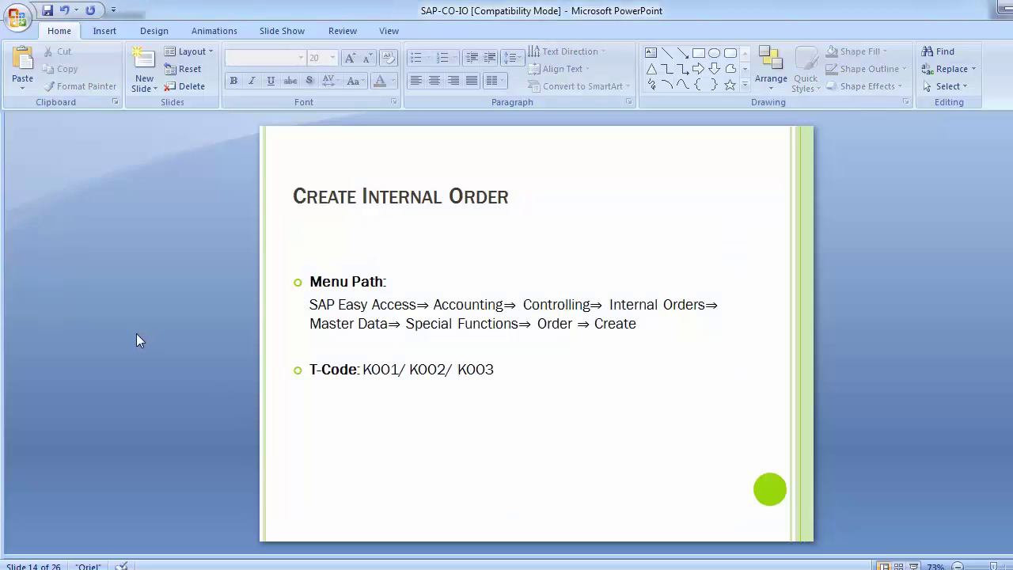